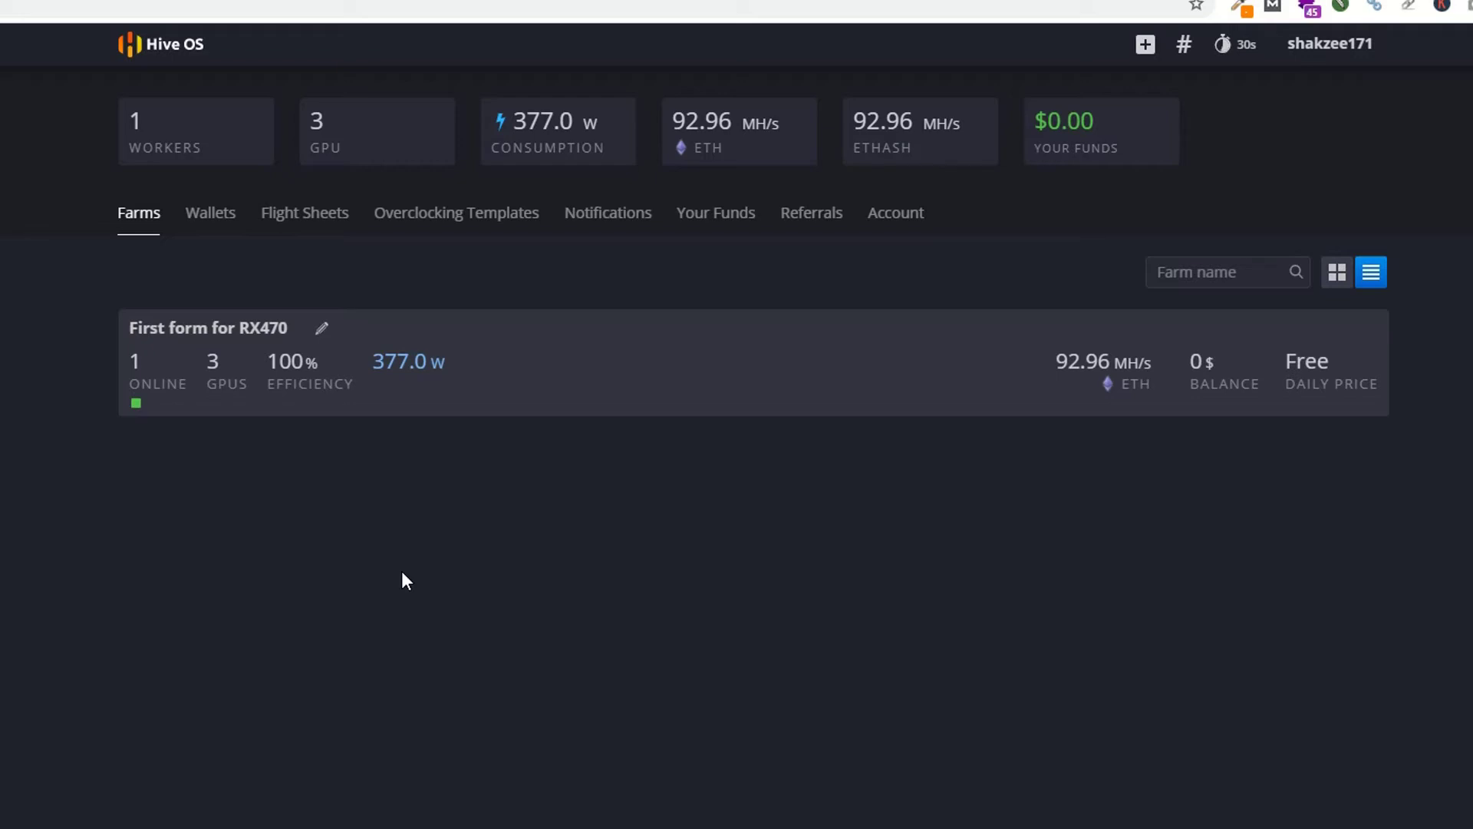
Open the RX470 farm's worker overview, listing its three GPUs and miner stats.
{"action": "left_click", "coordinate": [426, 382]}
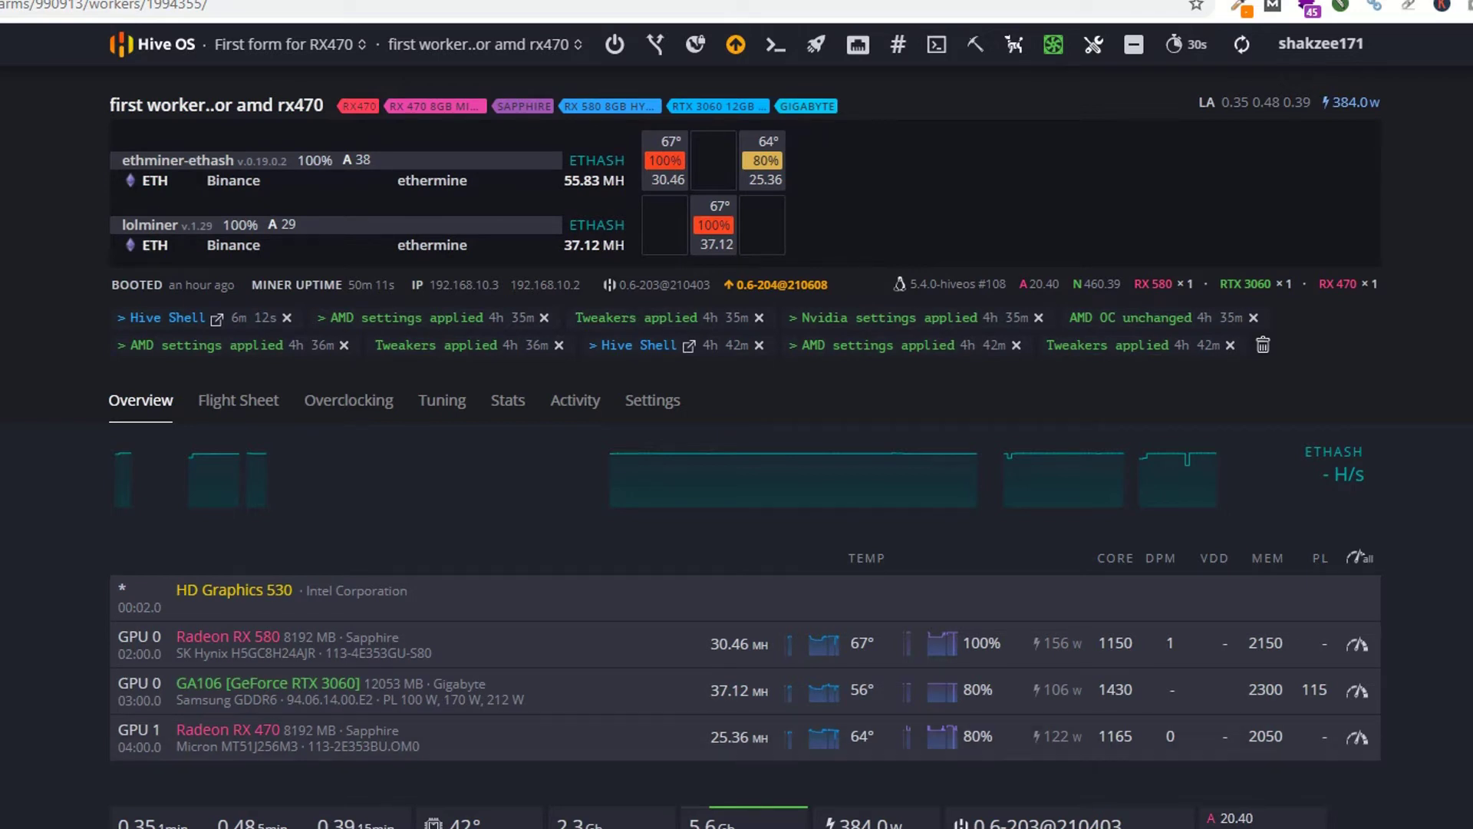
Target OS upgrade 0.6-204@210608 latest with Reboot after complete on and force upgrade off.
{"action": "scroll", "coordinate": [1143, 721], "scroll_direction": "down", "scroll_amount": 1}
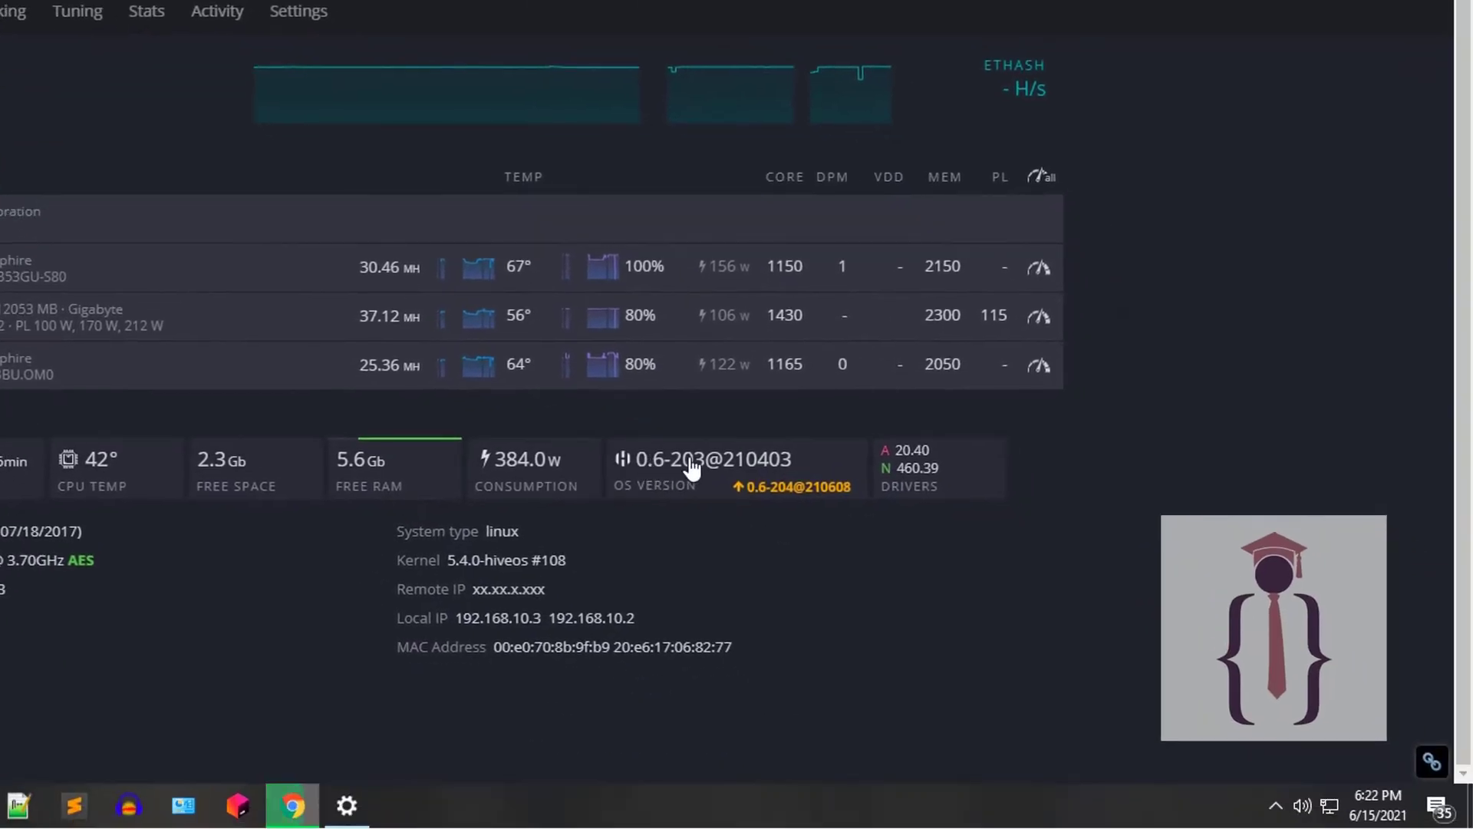
{"action": "left_click", "coordinate": [810, 495]}
{"action": "scroll", "coordinate": [1022, 513], "scroll_direction": "down", "scroll_amount": 5}
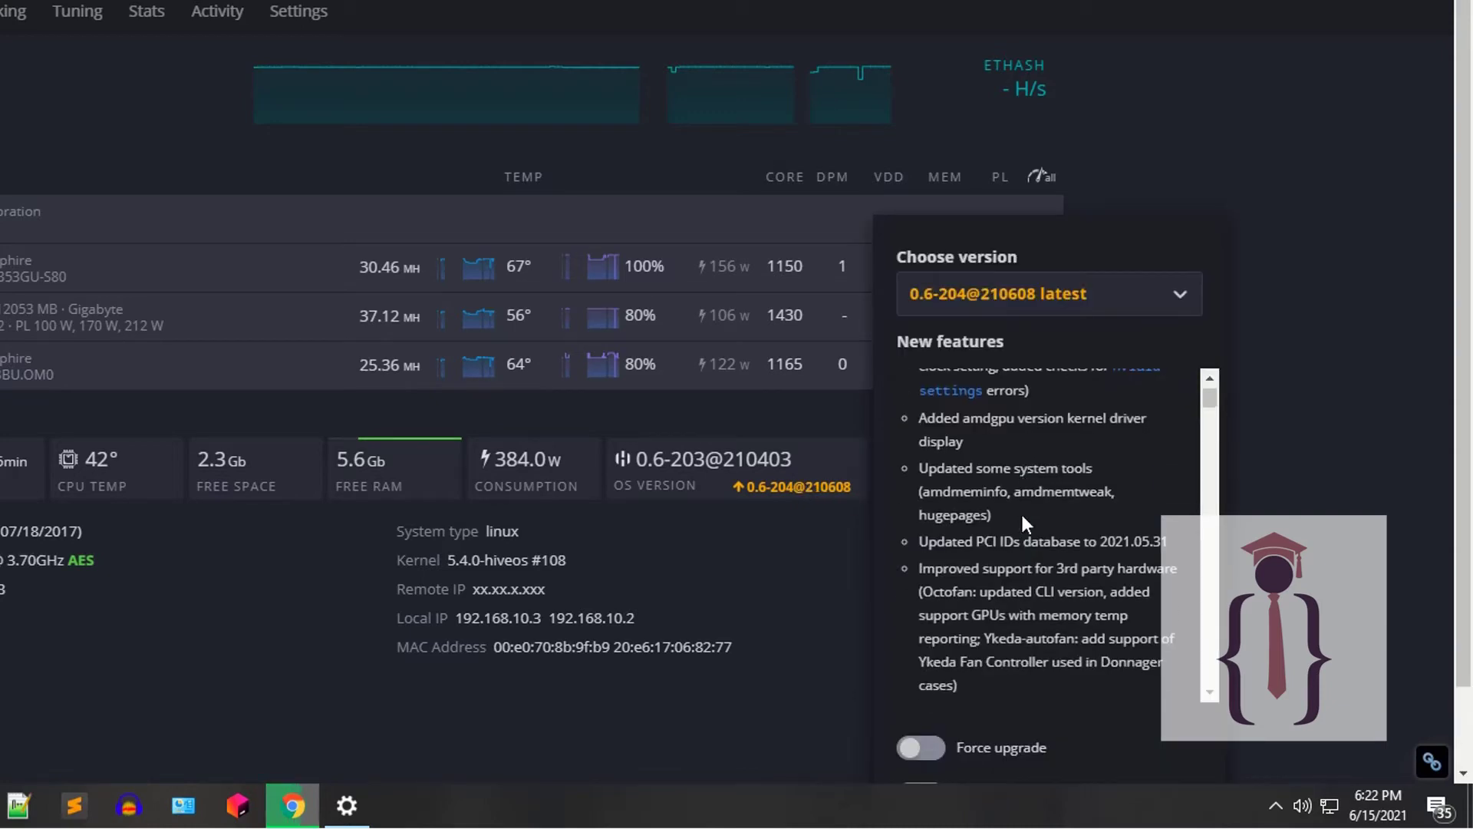
{"action": "scroll", "coordinate": [1024, 514], "scroll_direction": "up", "scroll_amount": 5}
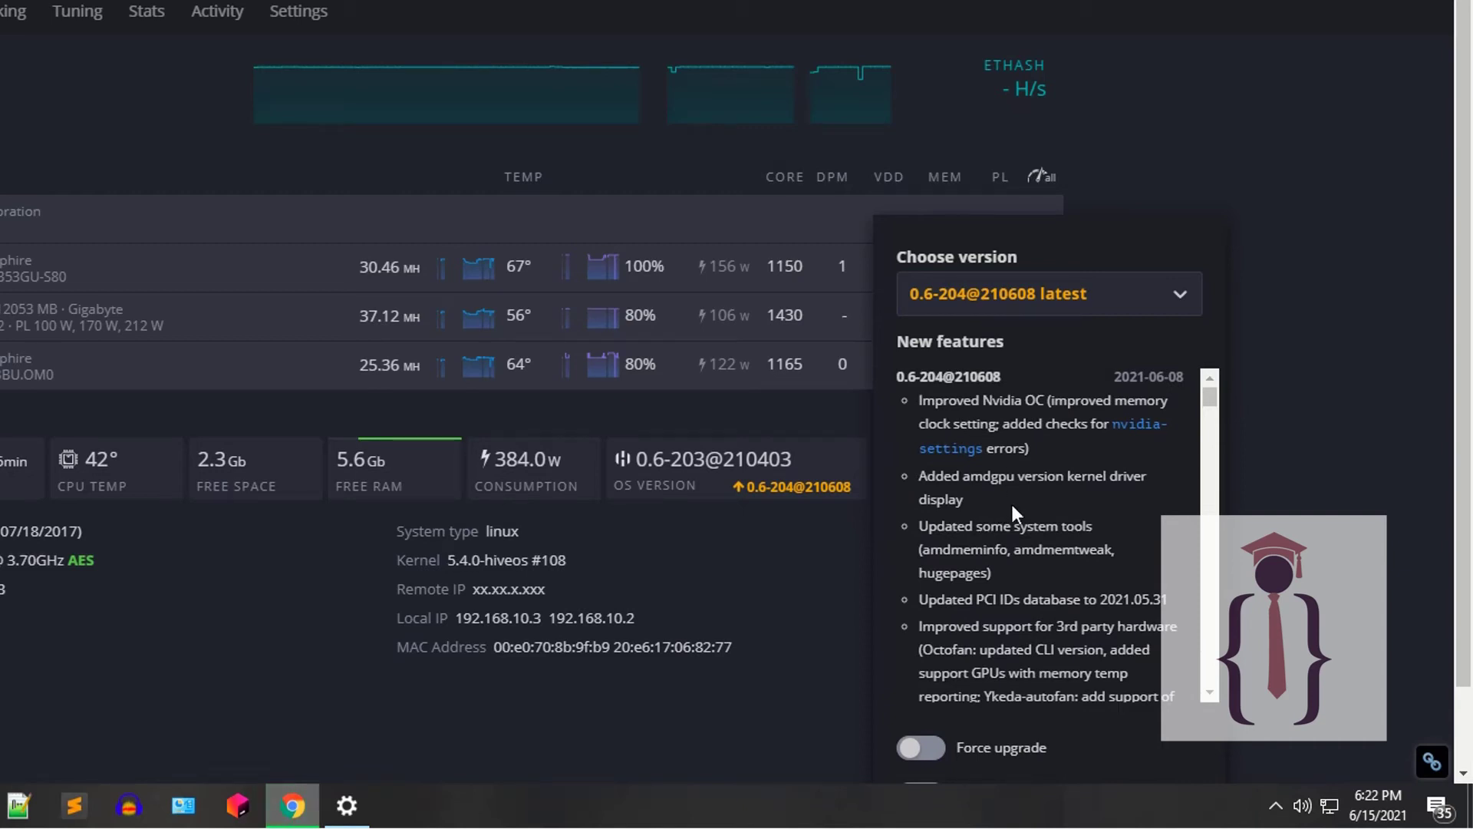
{"action": "left_click", "coordinate": [1247, 135]}
{"action": "scroll", "coordinate": [778, 233], "scroll_direction": "up", "scroll_amount": 2}
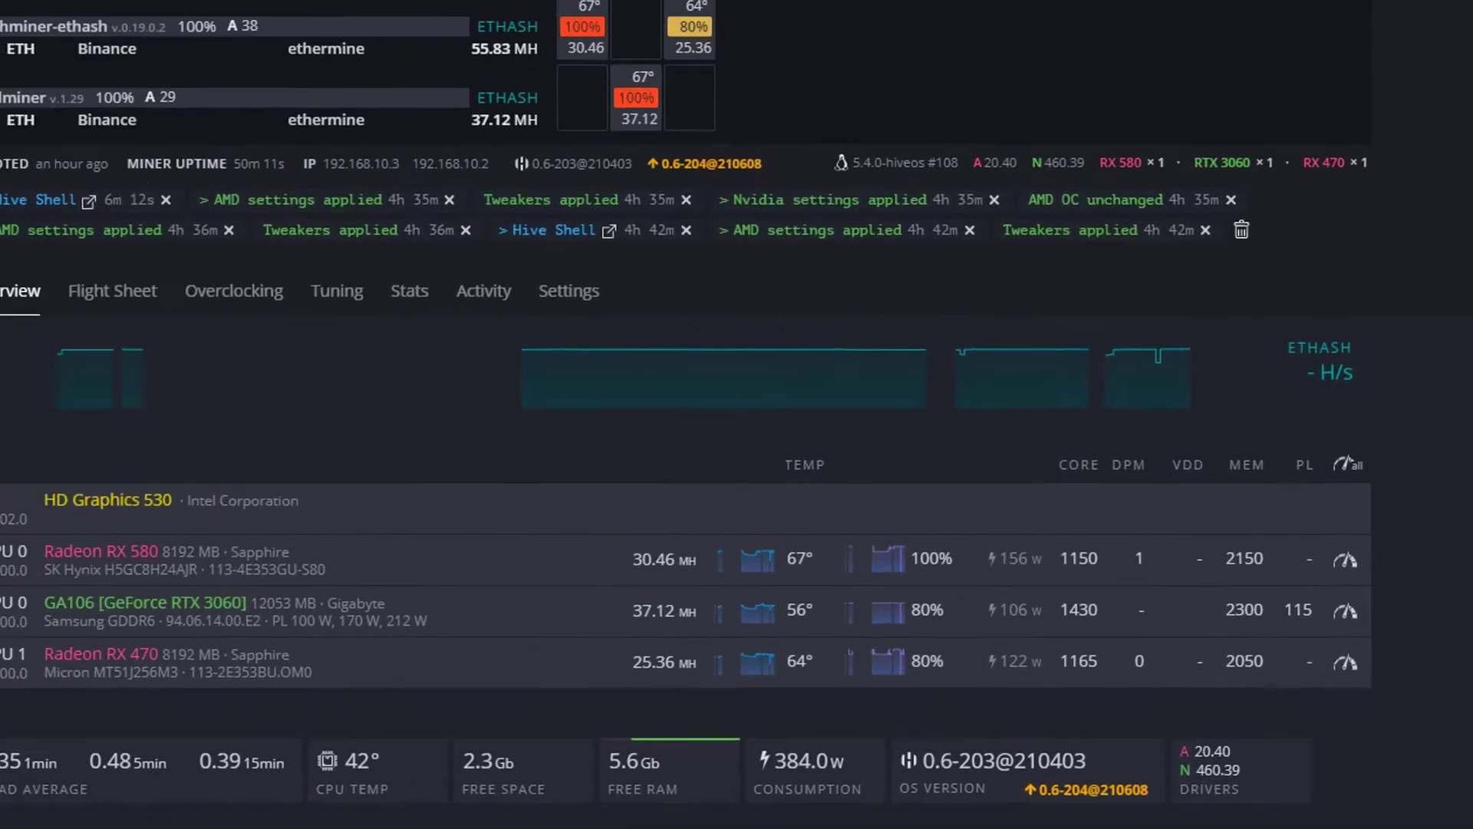
{"action": "left_click", "coordinate": [386, 0]}
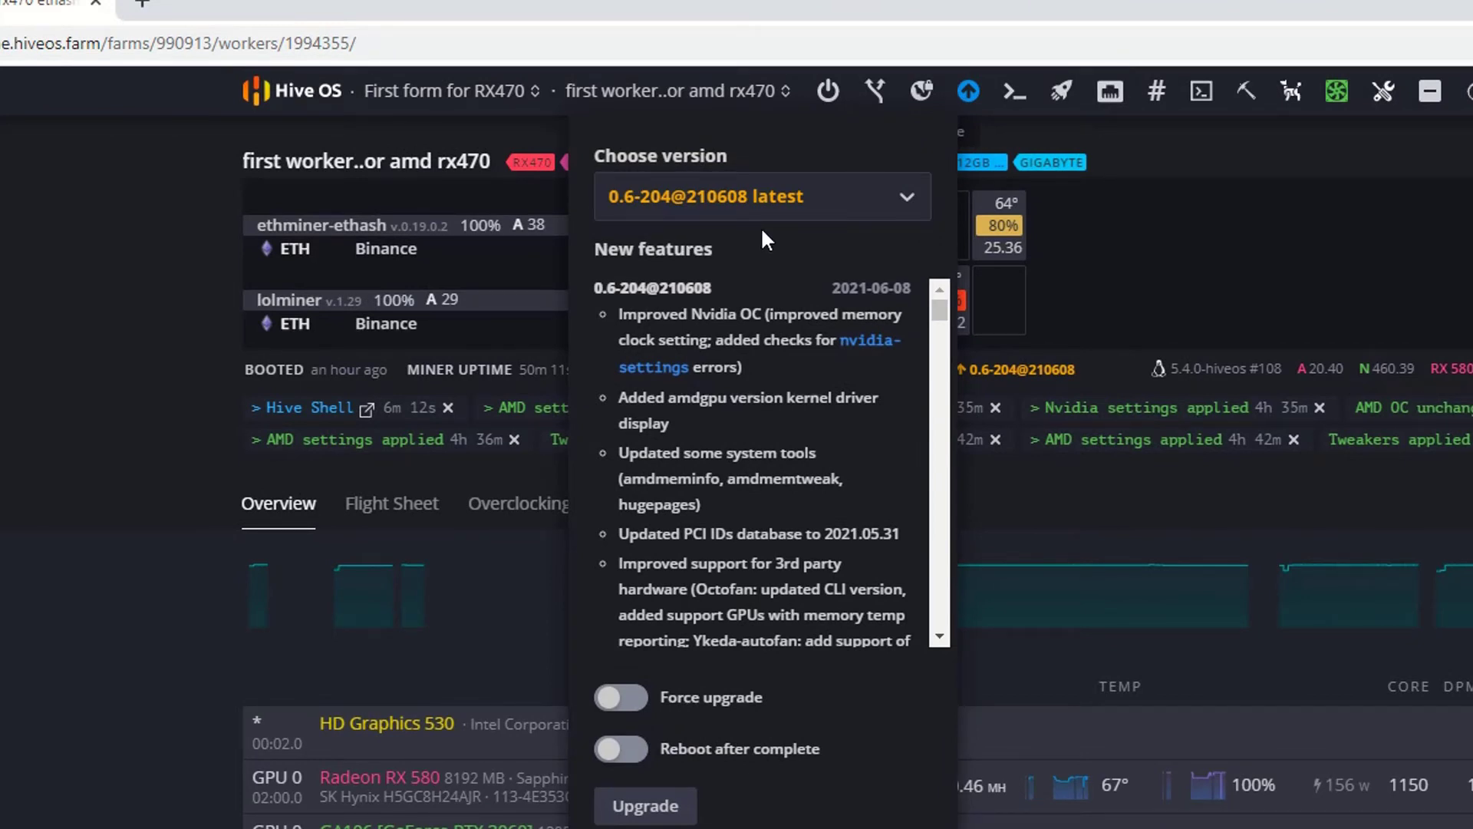
{"action": "left_click", "coordinate": [622, 749]}
{"action": "scroll", "coordinate": [866, 537], "scroll_direction": "down", "scroll_amount": 10}
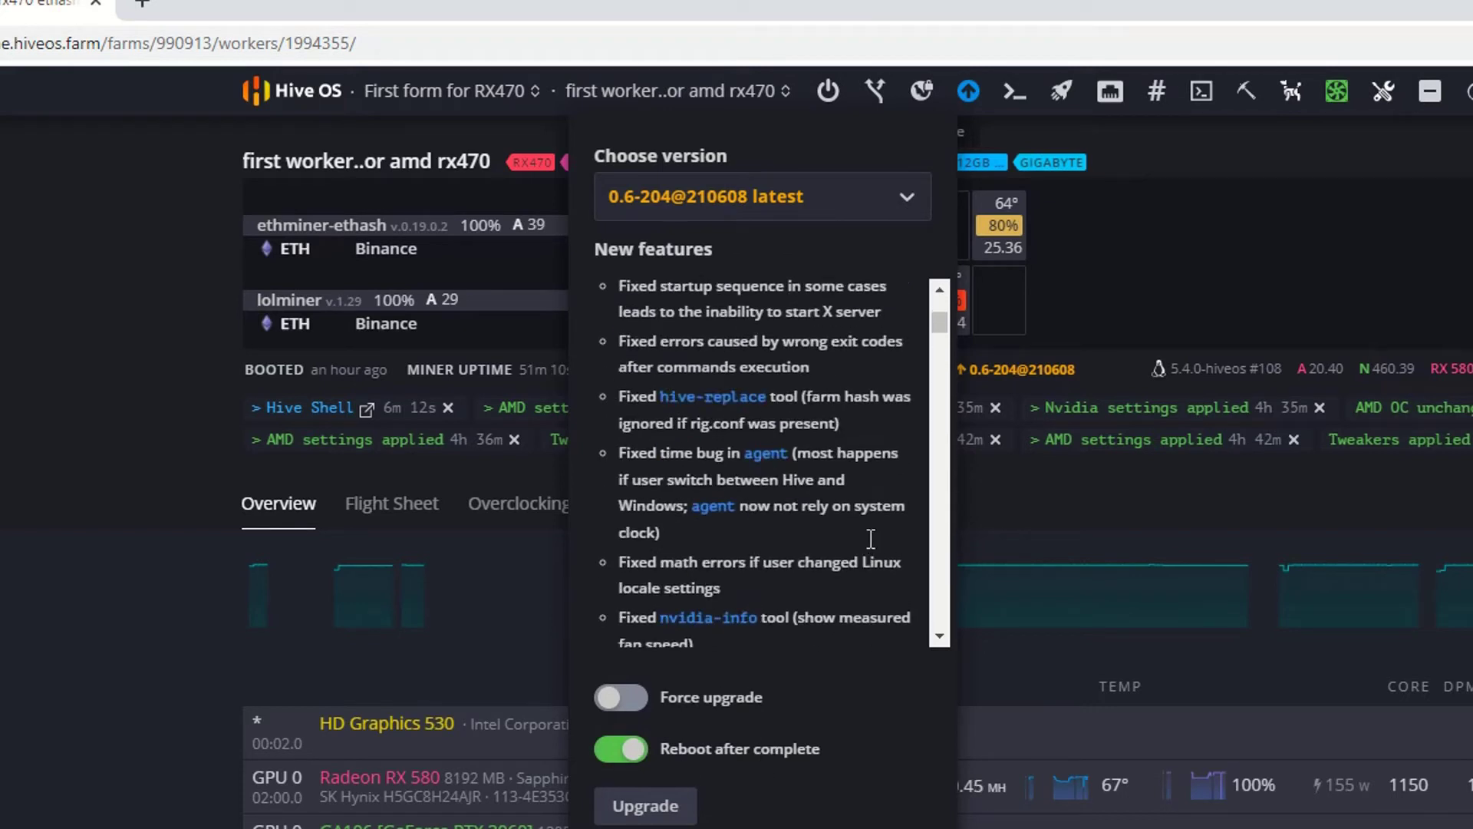
{"action": "scroll", "coordinate": [868, 537], "scroll_direction": "up", "scroll_amount": 5}
Launch the upgrade to 0.6-204@210608 with reboot and start a Hive Shell session.
{"action": "left_click", "coordinate": [645, 806]}
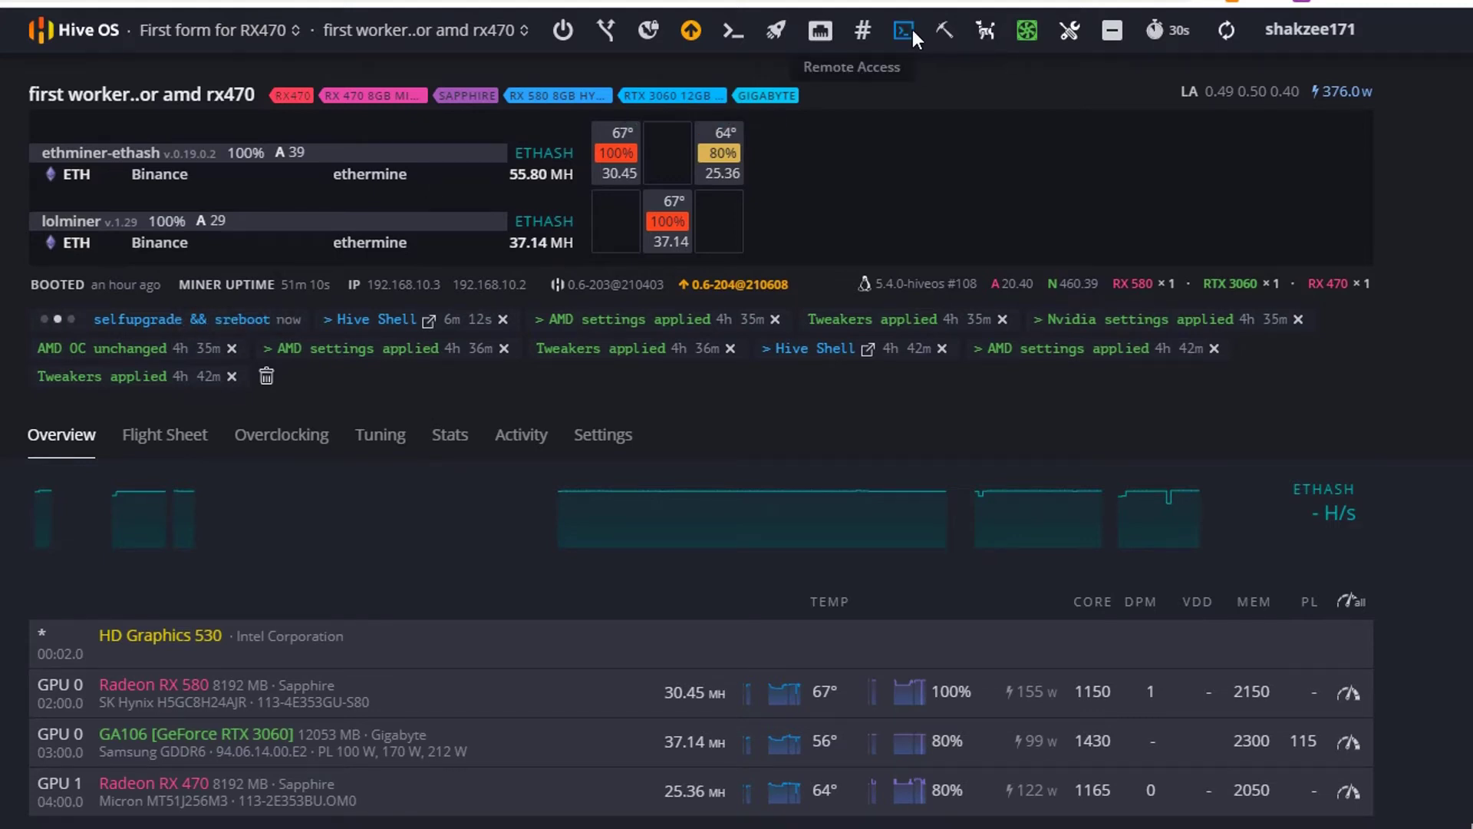
{"action": "left_click", "coordinate": [428, 321]}
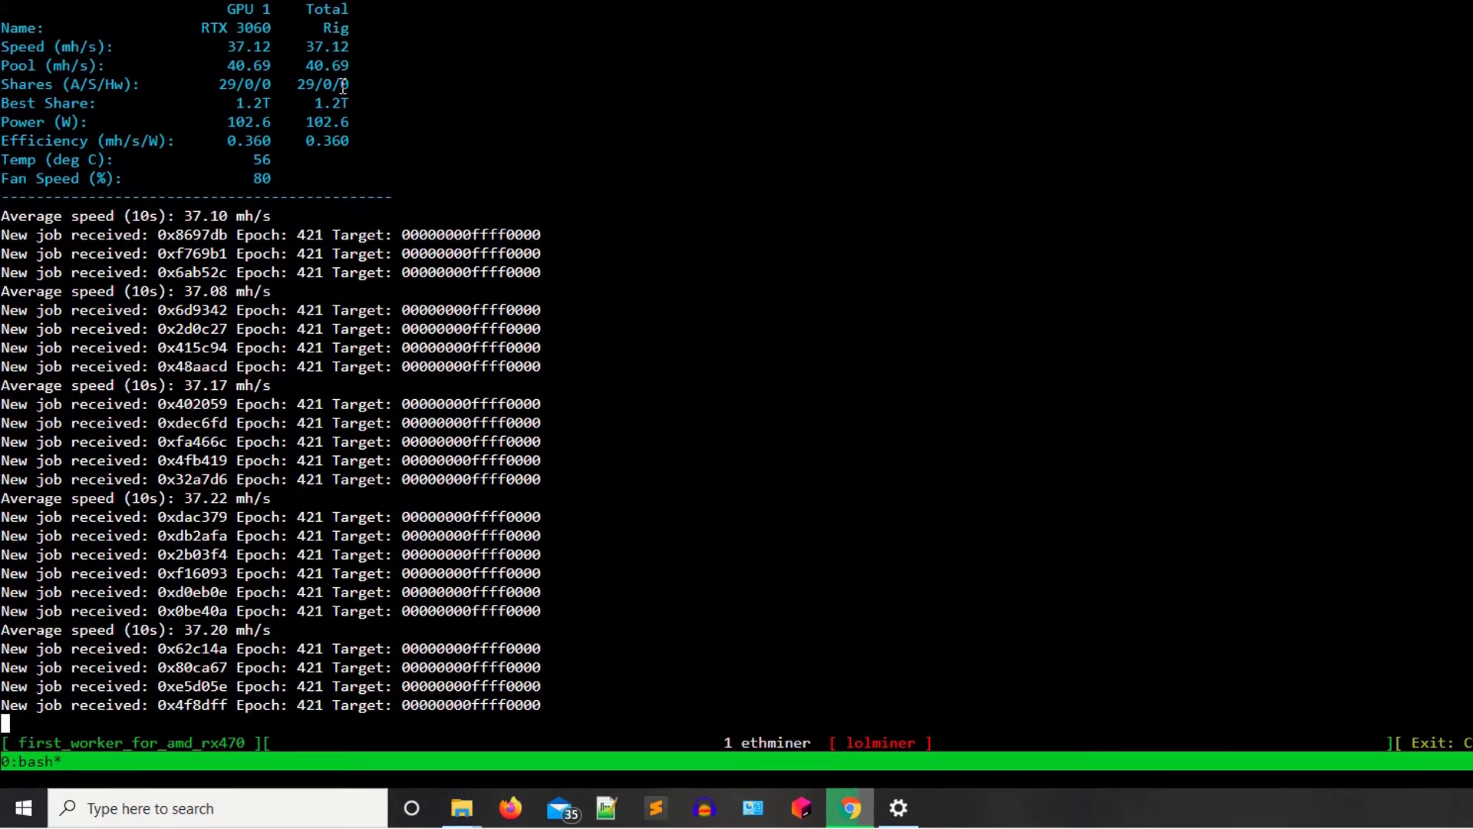
View the ethminer output in Hive Shell, then return to the worker page and close the dialog.
{"action": "key", "text": "ctrl+b"}
{"action": "key", "text": "p"}
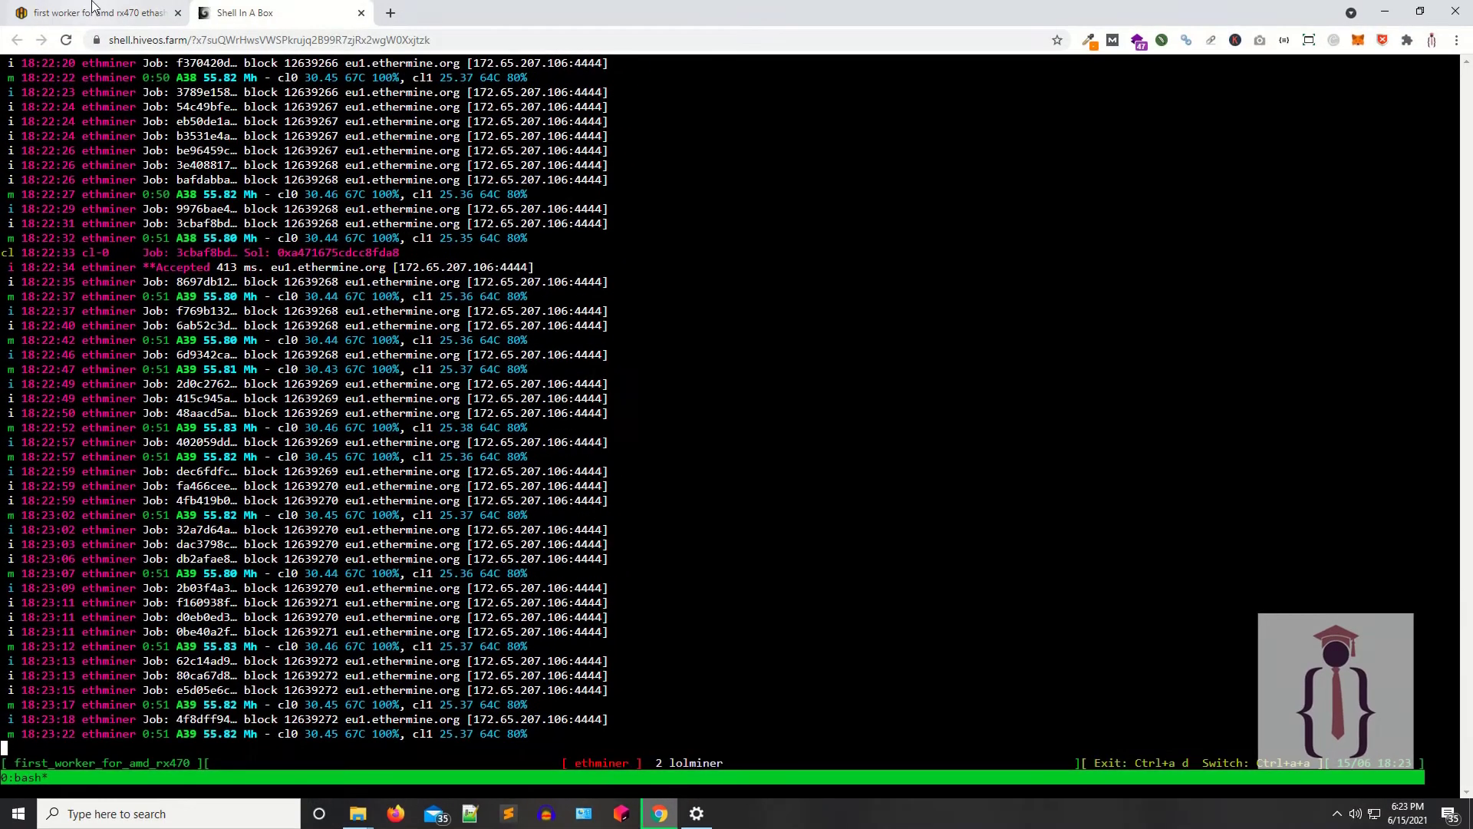
{"action": "key", "text": "ctrl+shift+Tab"}
{"action": "left_click", "coordinate": [1087, 171]}
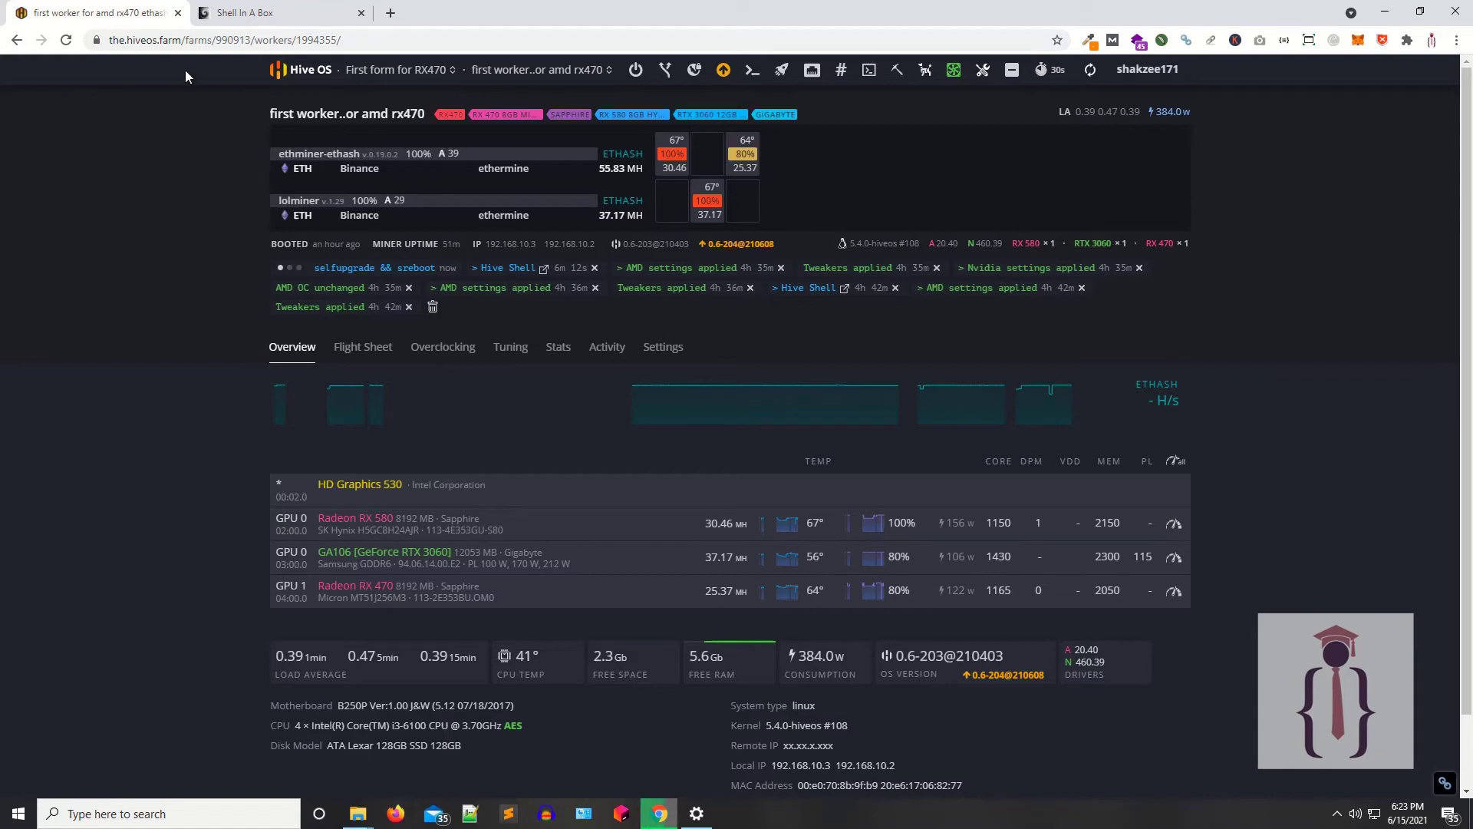
Alternate between the shell tab and worker page to watch the reboot onto 0.6-204@210608.
{"action": "left_click", "coordinate": [244, 13]}
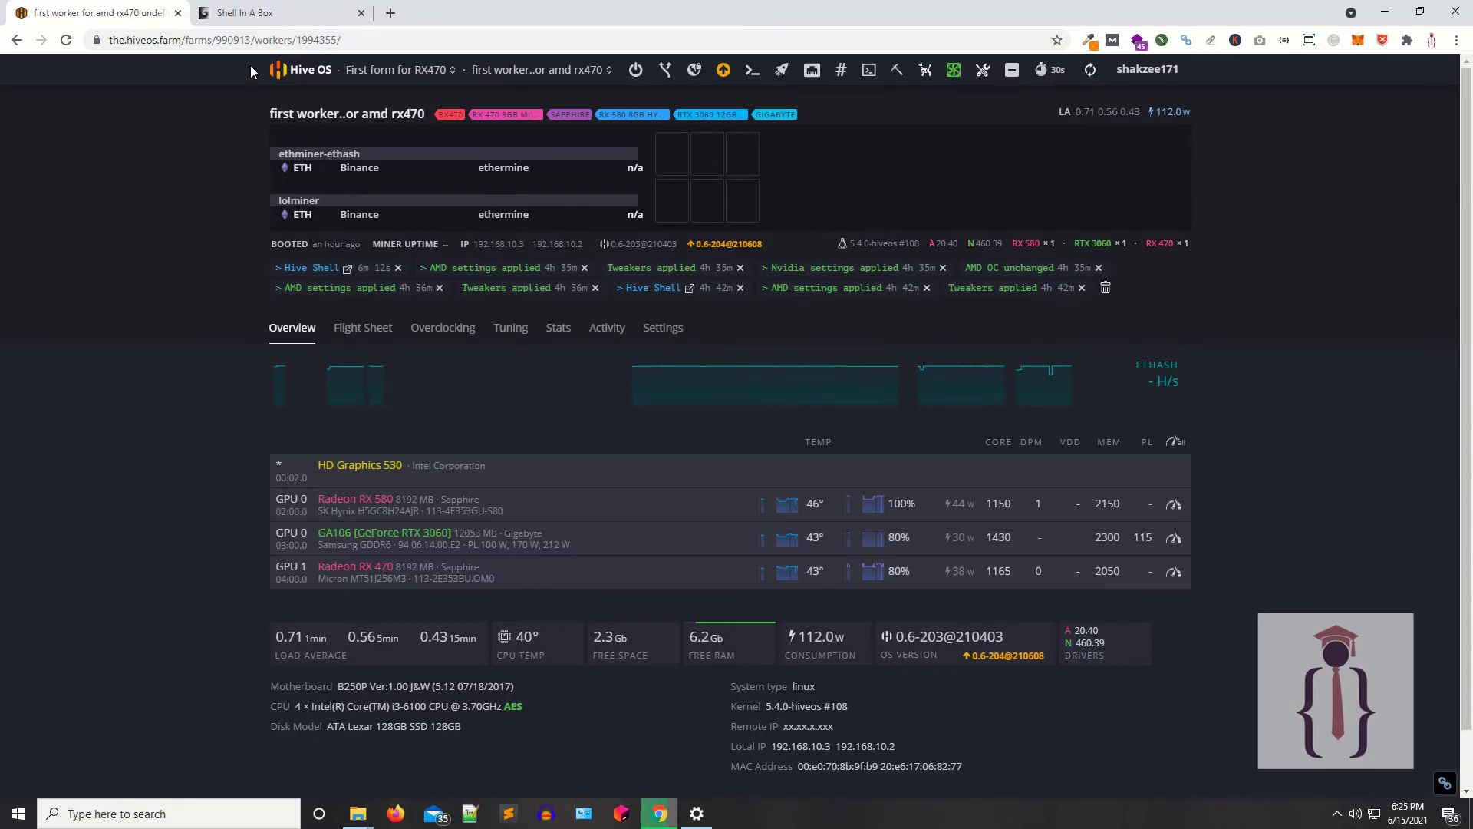
{"action": "left_click", "coordinate": [246, 13]}
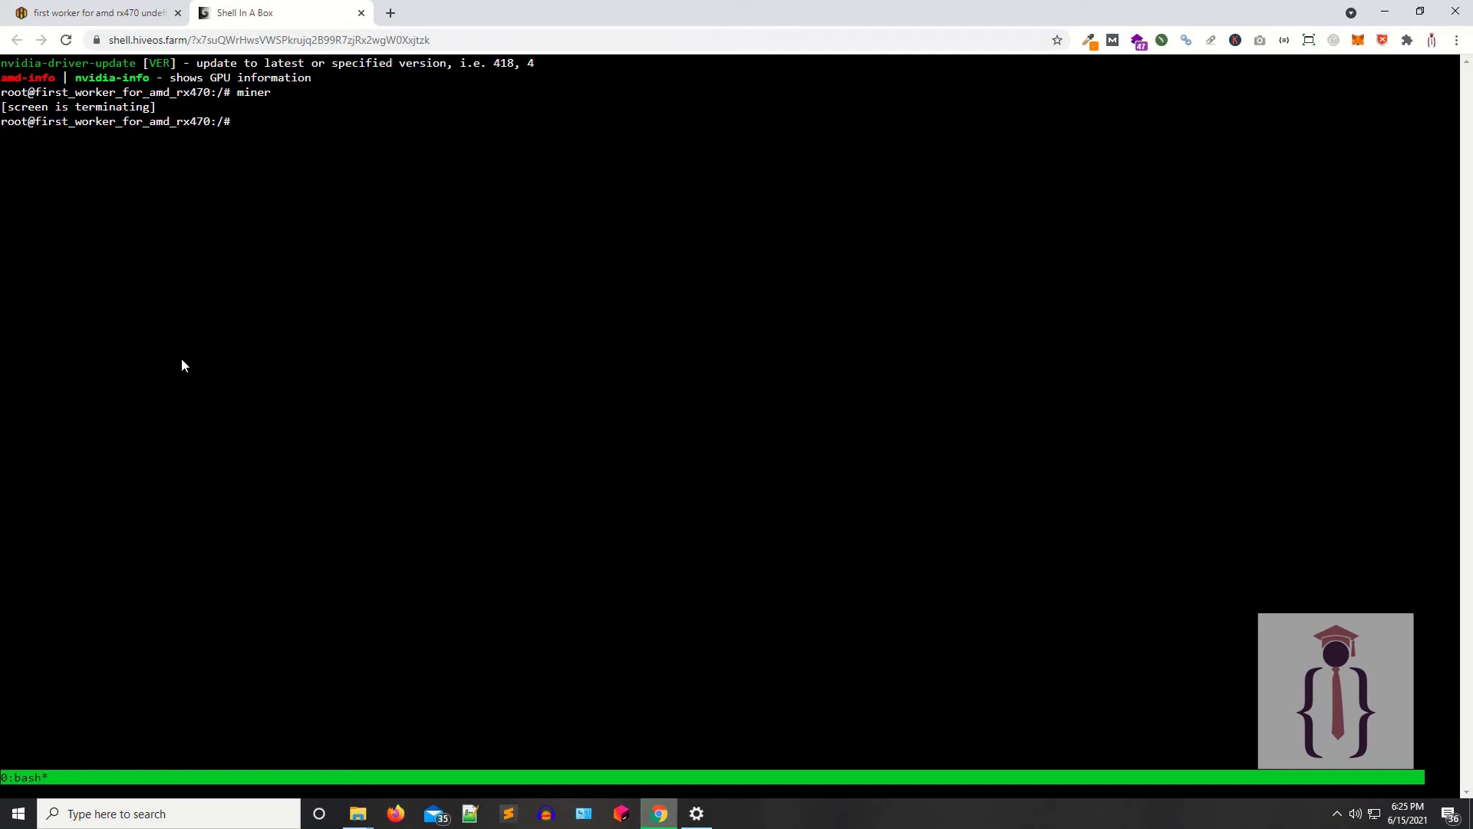
{"action": "left_click", "coordinate": [109, 7]}
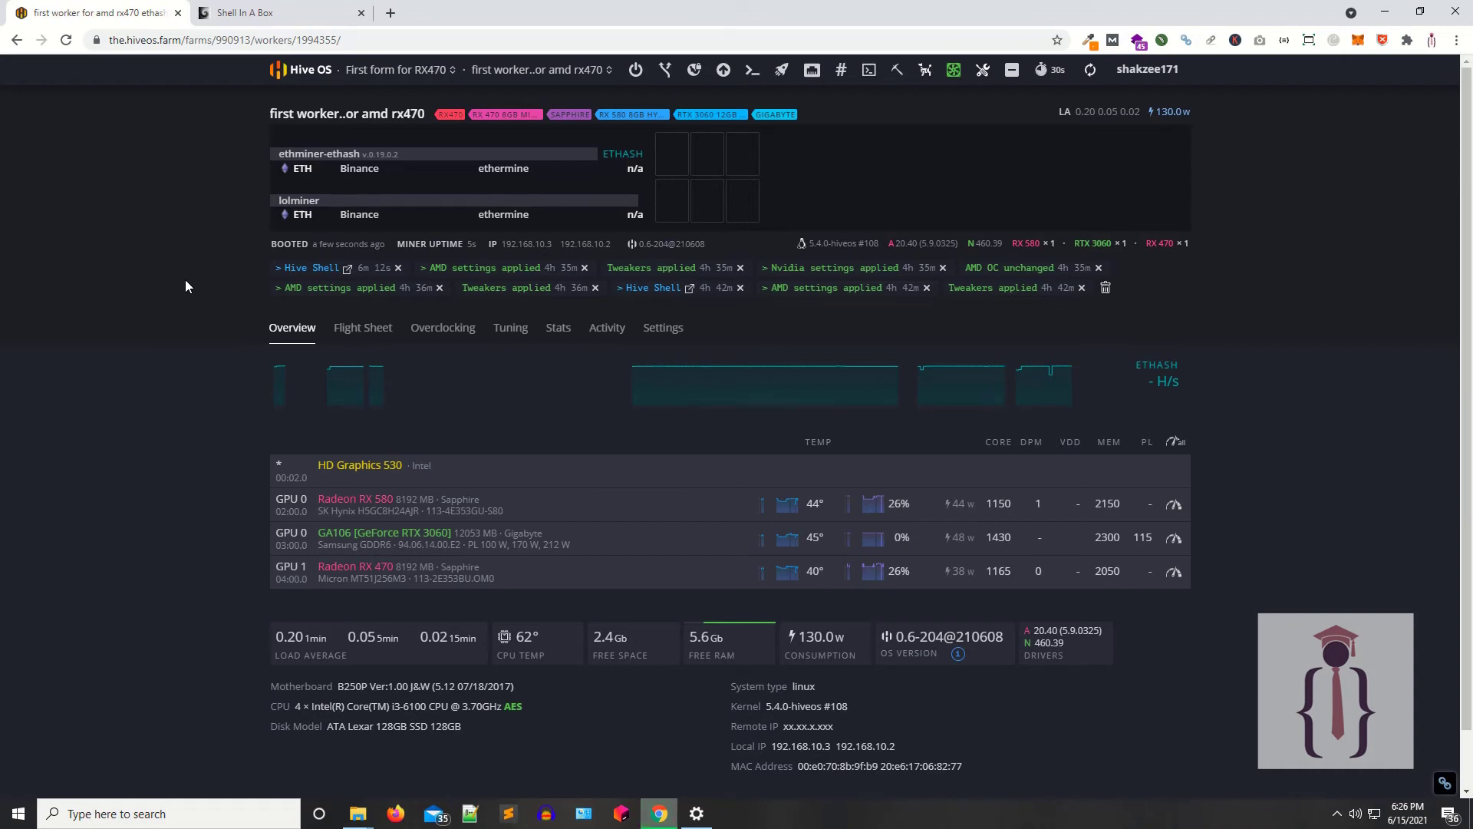
{"action": "left_click", "coordinate": [308, 11]}
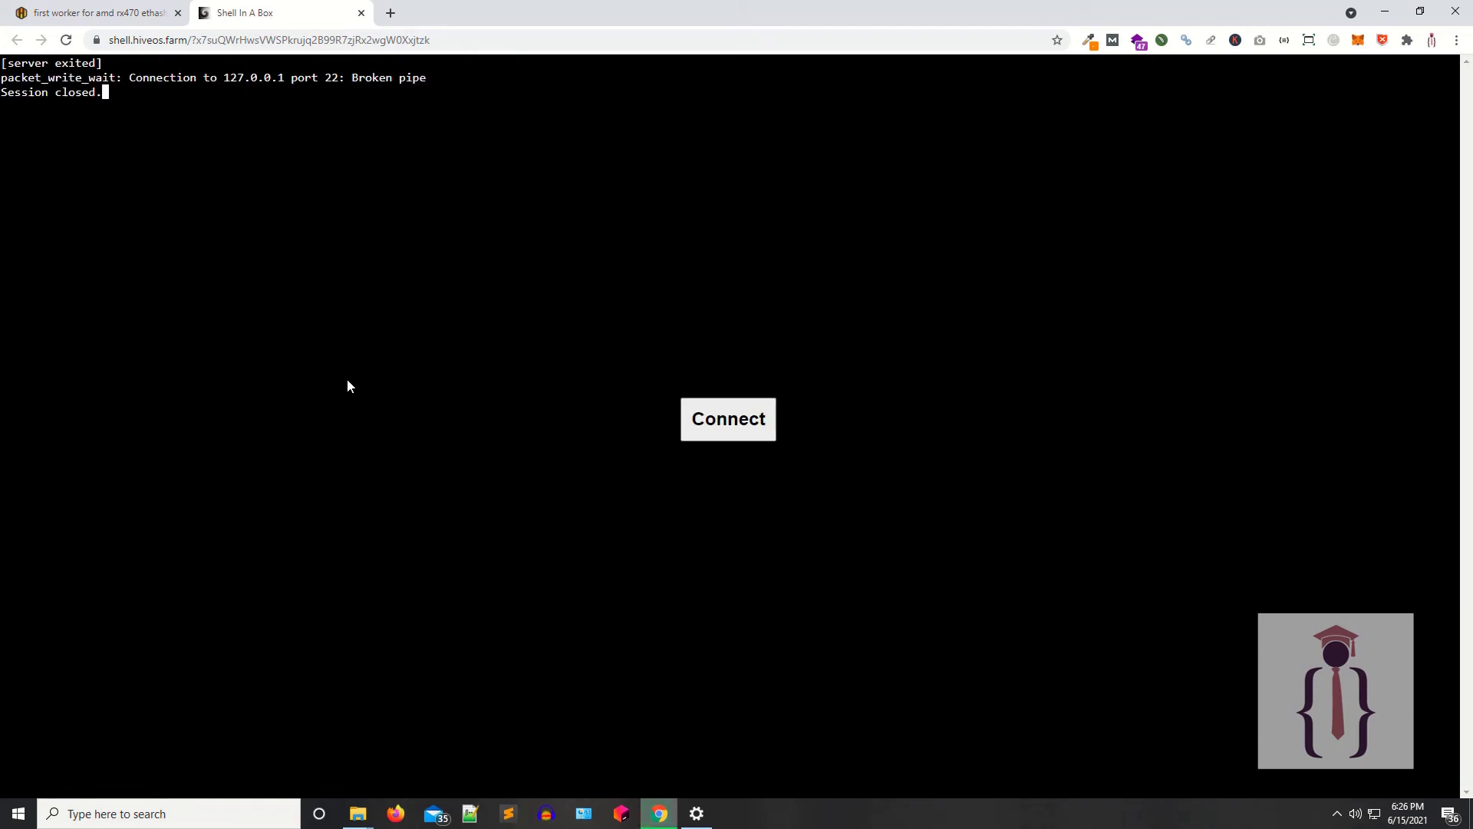
Close the disconnected shell tab and start a new Hive Shell session from Remote Access.
{"action": "left_click", "coordinate": [361, 12]}
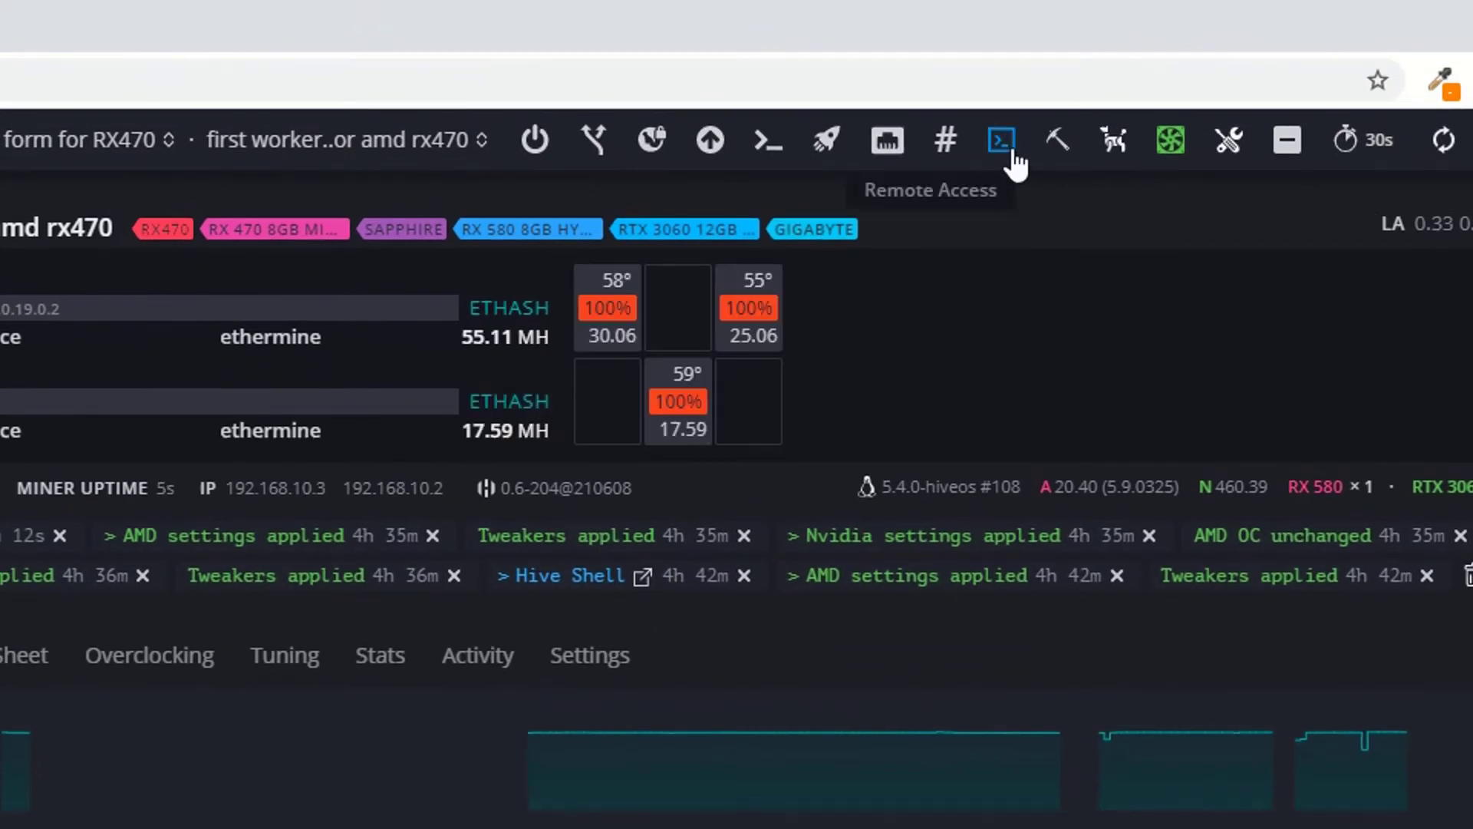
{"action": "left_click", "coordinate": [1011, 153]}
{"action": "left_click", "coordinate": [1102, 208]}
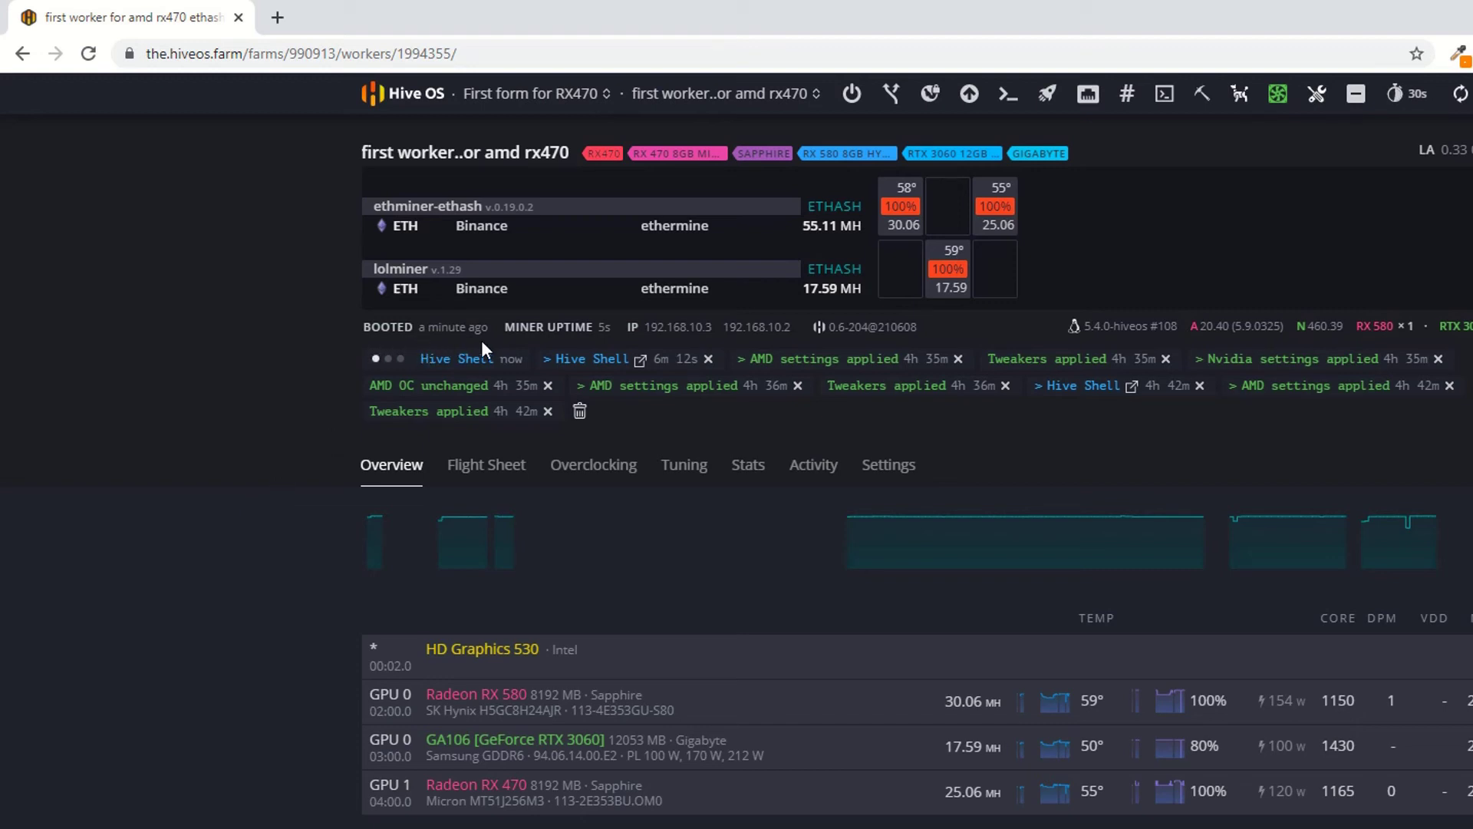
Highlight the -204 in the worker's OS version to confirm the upgrade.
{"action": "scroll", "coordinate": [372, 481], "scroll_direction": "down", "scroll_amount": 2}
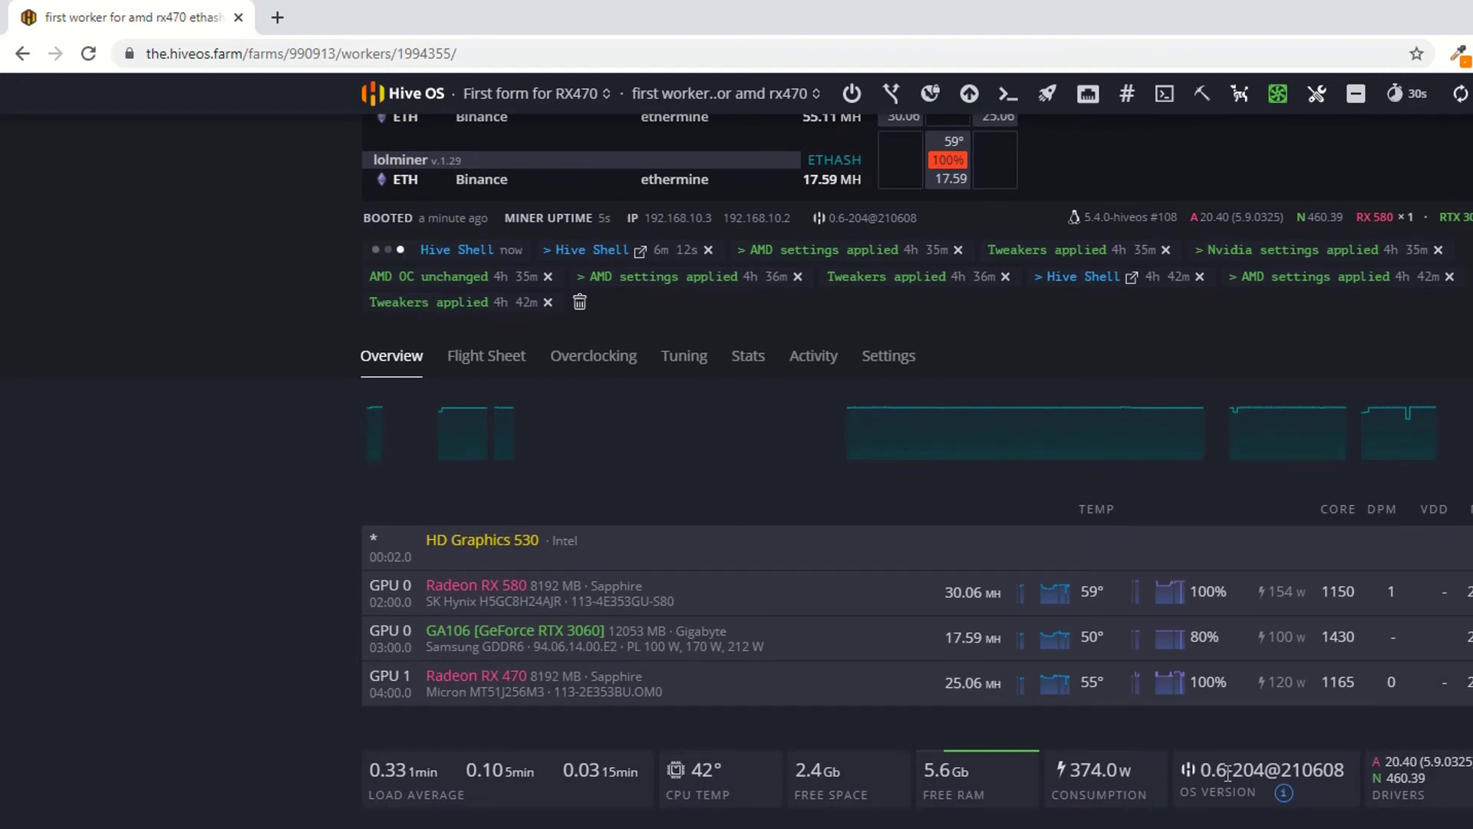
{"action": "left_click_drag", "start_coordinate": [1226, 770], "coordinate": [1265, 769]}
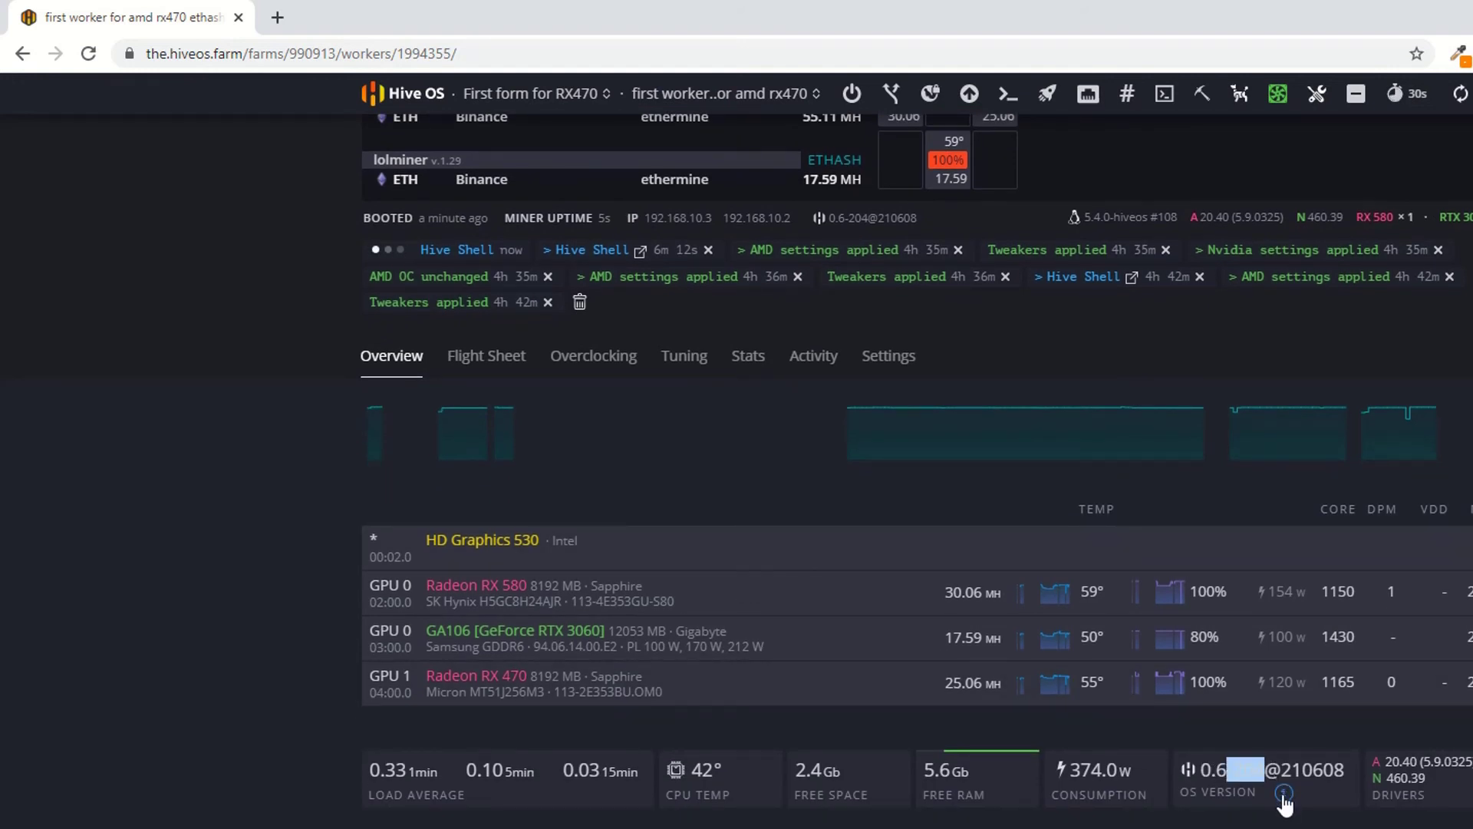
{"action": "scroll", "coordinate": [1461, 760], "scroll_direction": "up", "scroll_amount": 2}
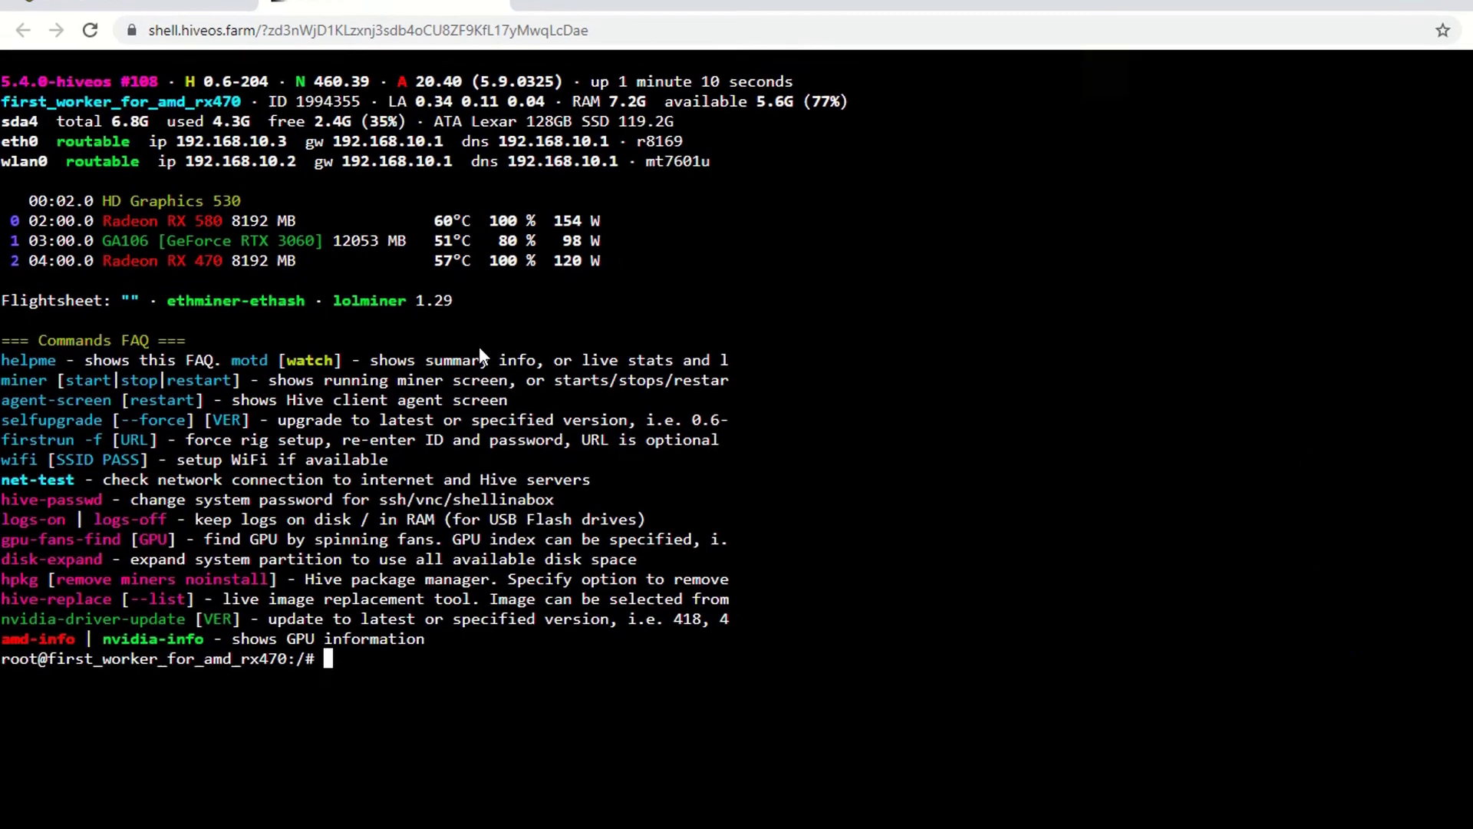
Run 'miner' in Hive Shell and switch from the ethminer window to the lolminer window.
{"action": "type", "text": "miner"}
{"action": "key", "text": "Return"}
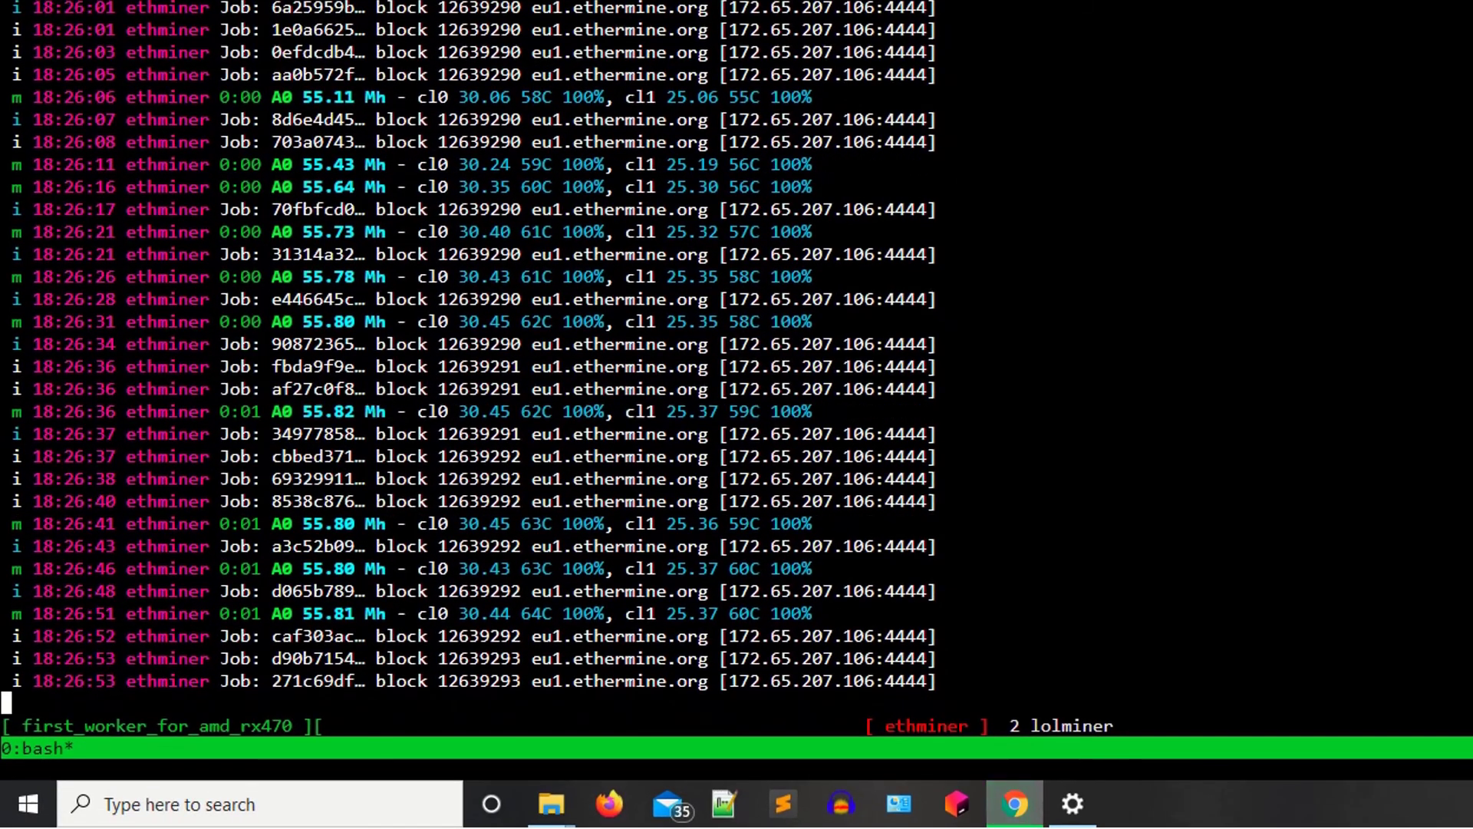
{"action": "key", "text": "ctrl+b"}
{"action": "key", "text": "n"}
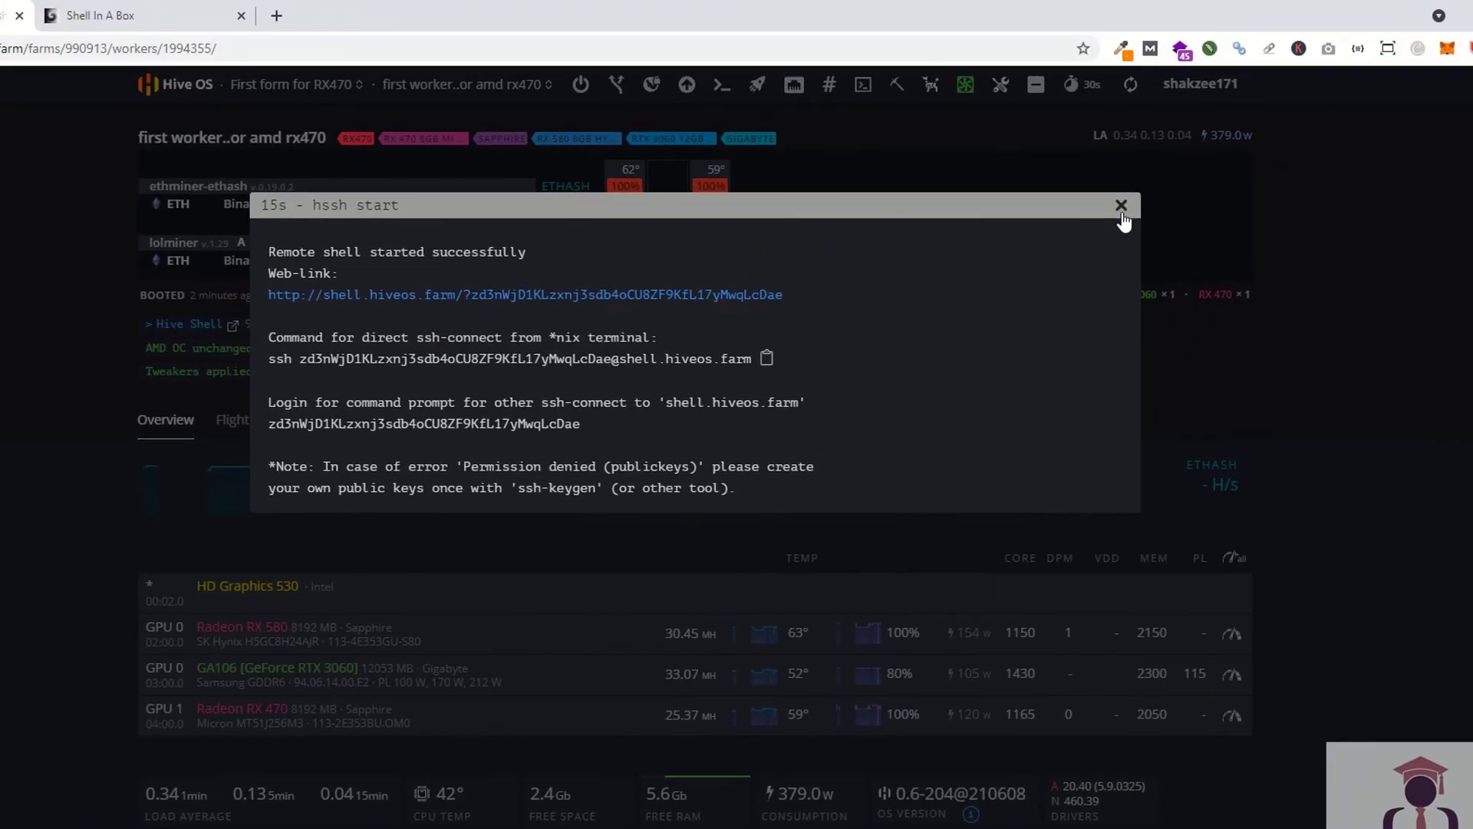
Close the SSH-connect details, showing ethminer at 55.83 MH and lolminer at 33.07 MH.
{"action": "left_click", "coordinate": [1120, 205]}
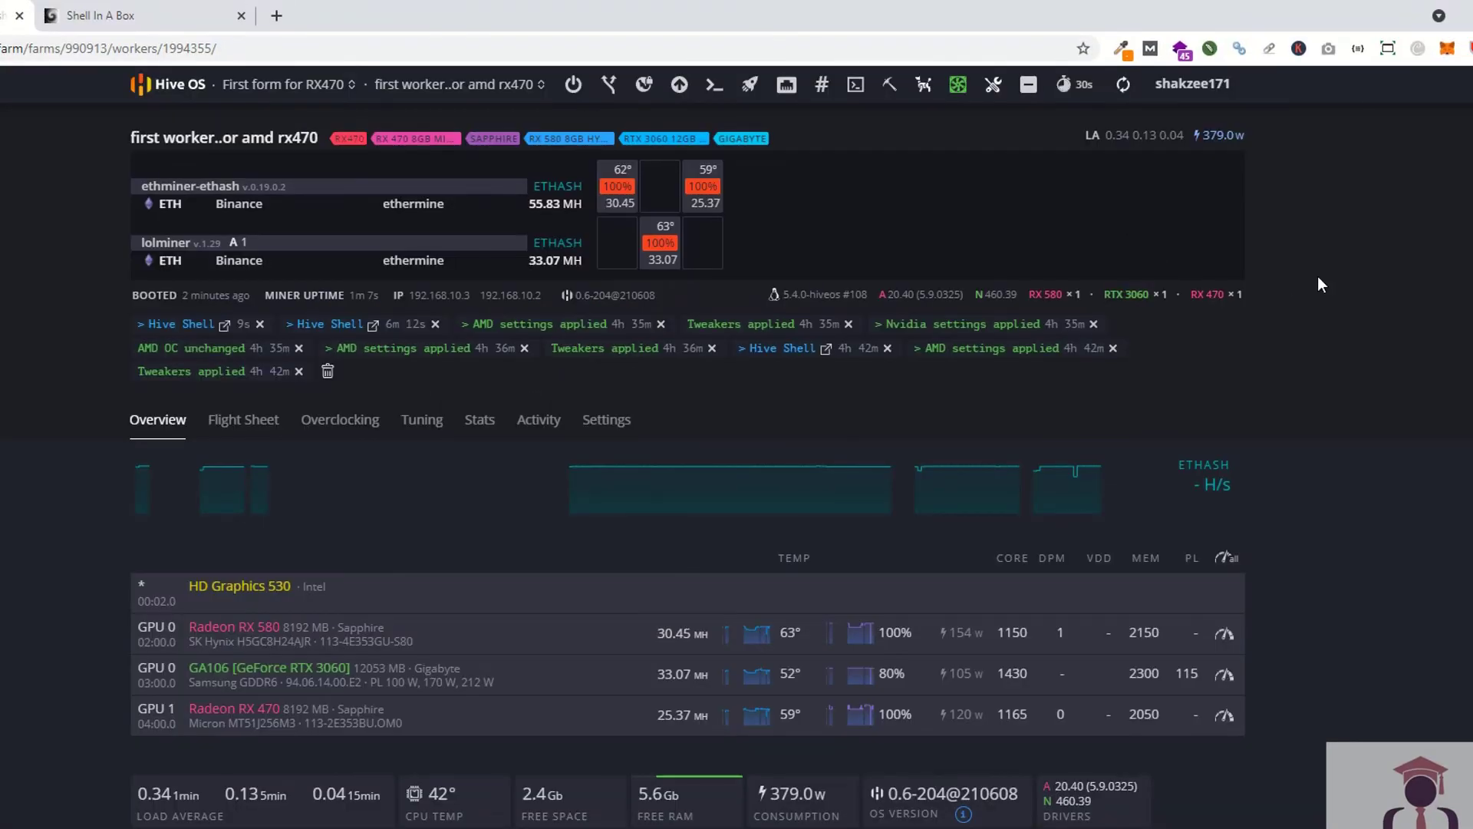